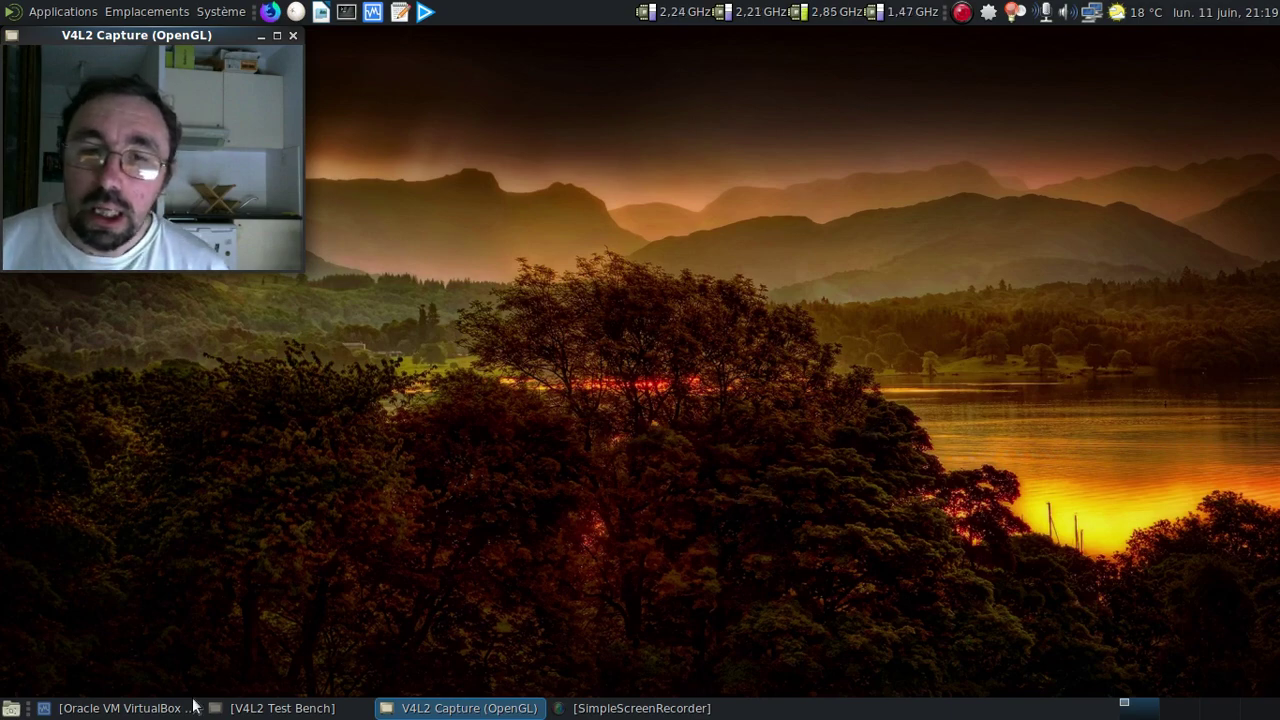
Start the Manjaro Tux'n'Vape Mate virtual machine from the VirtualBox manager and boot its Manjaro Linux entry
{"action": "left_click", "coordinate": [120, 708]}
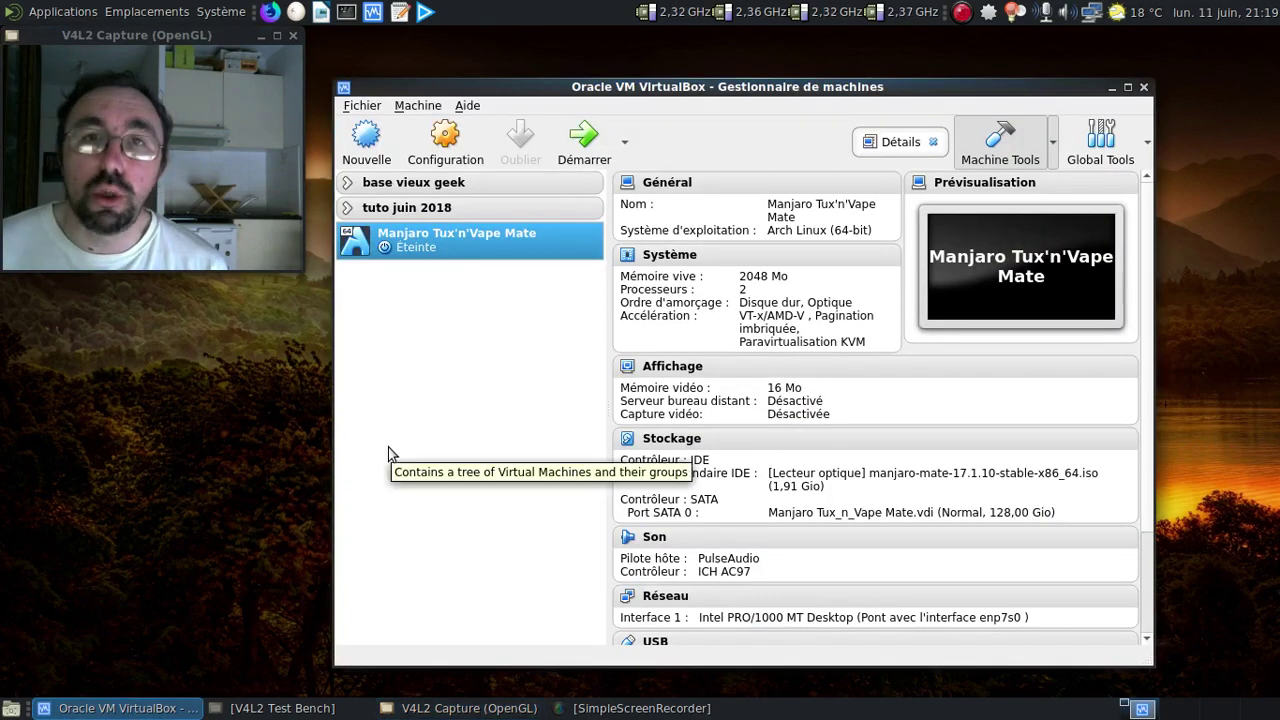
{"action": "left_click", "coordinate": [592, 145]}
{"action": "left_click", "coordinate": [1111, 87]}
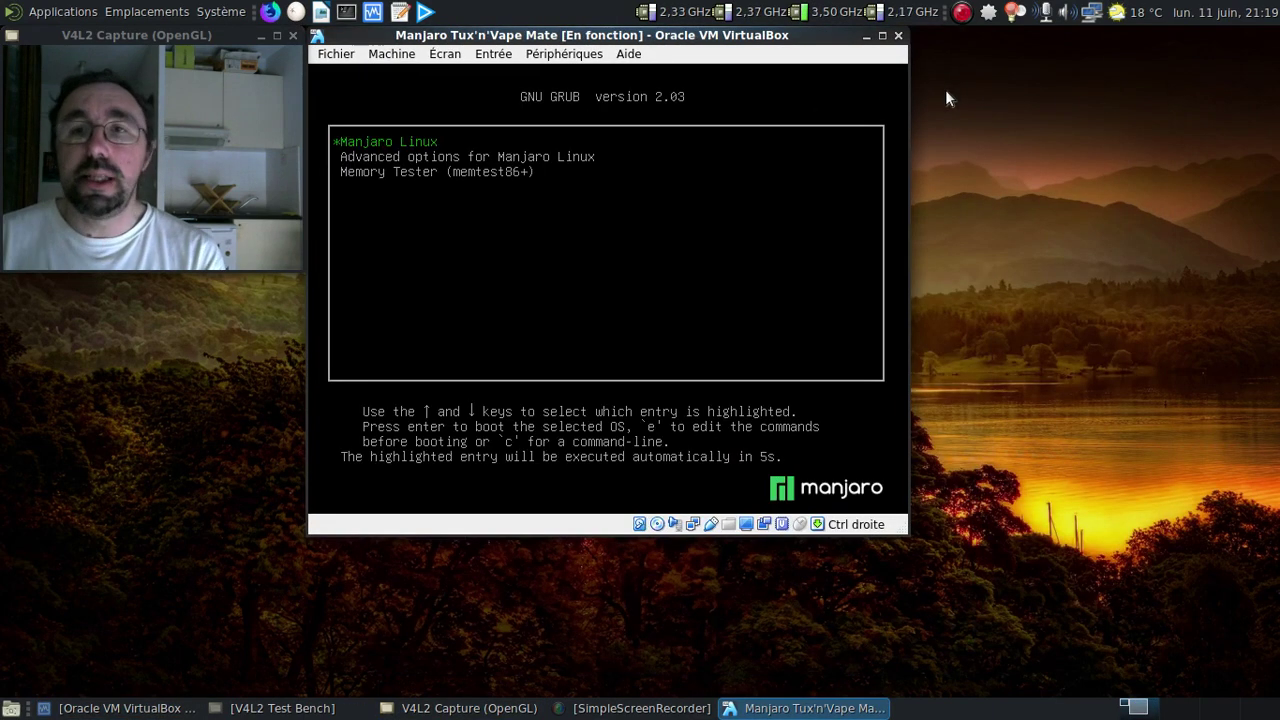
{"action": "key", "text": "Return"}
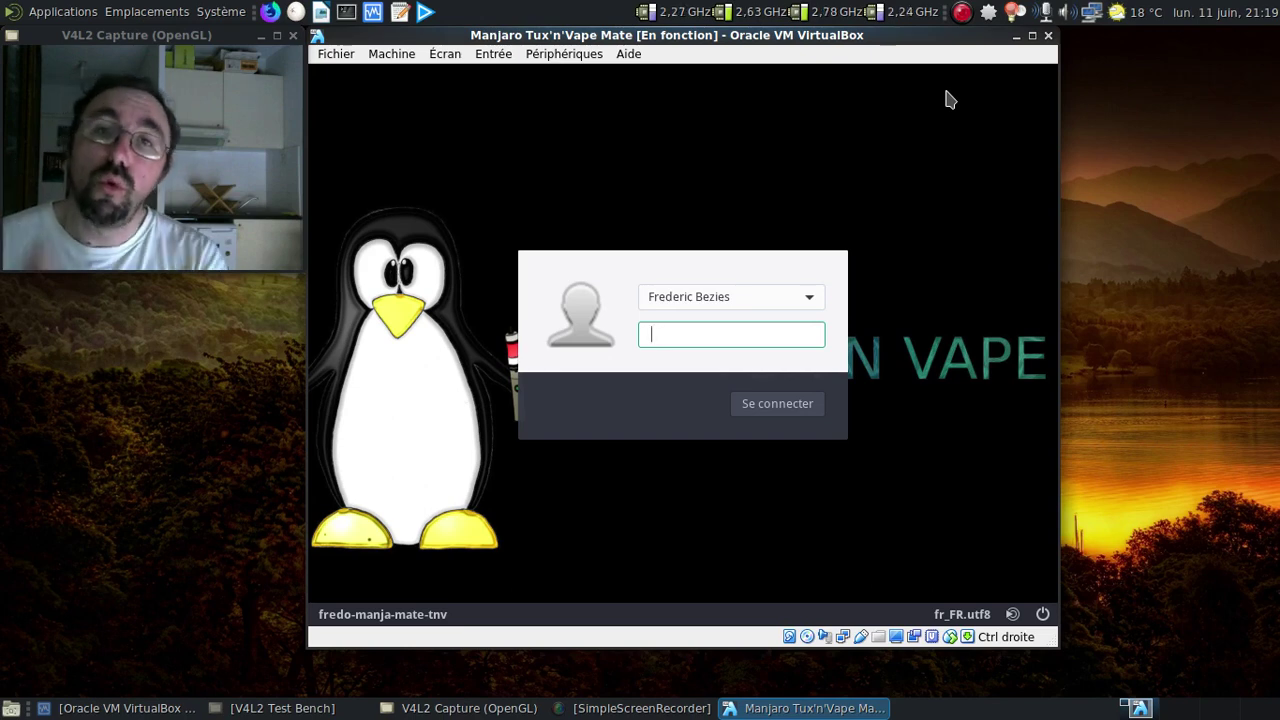
Log in to the Manjaro session by entering the account password, and close the Manjaro Hello welcome window
{"action": "type", "text": "********"}
{"action": "key", "text": "Return"}
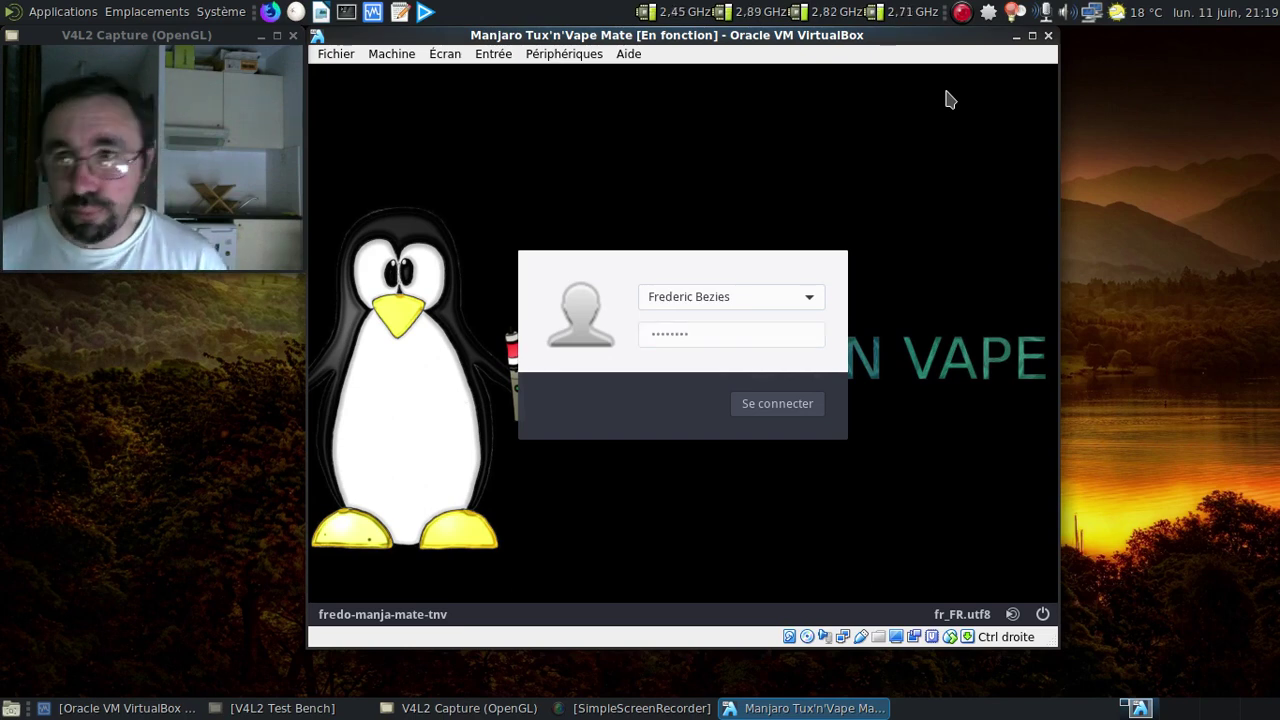
{"action": "type", "text": "********"}
{"action": "key", "text": "Return"}
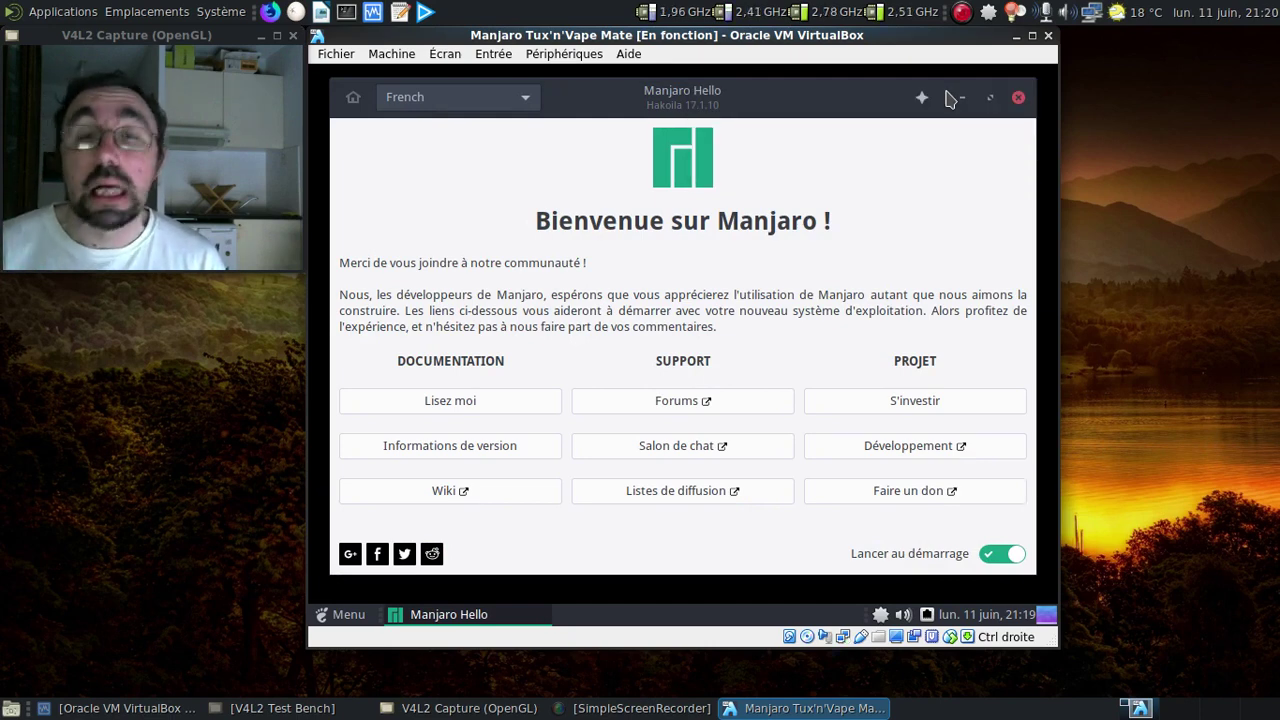
{"action": "left_click", "coordinate": [1018, 97]}
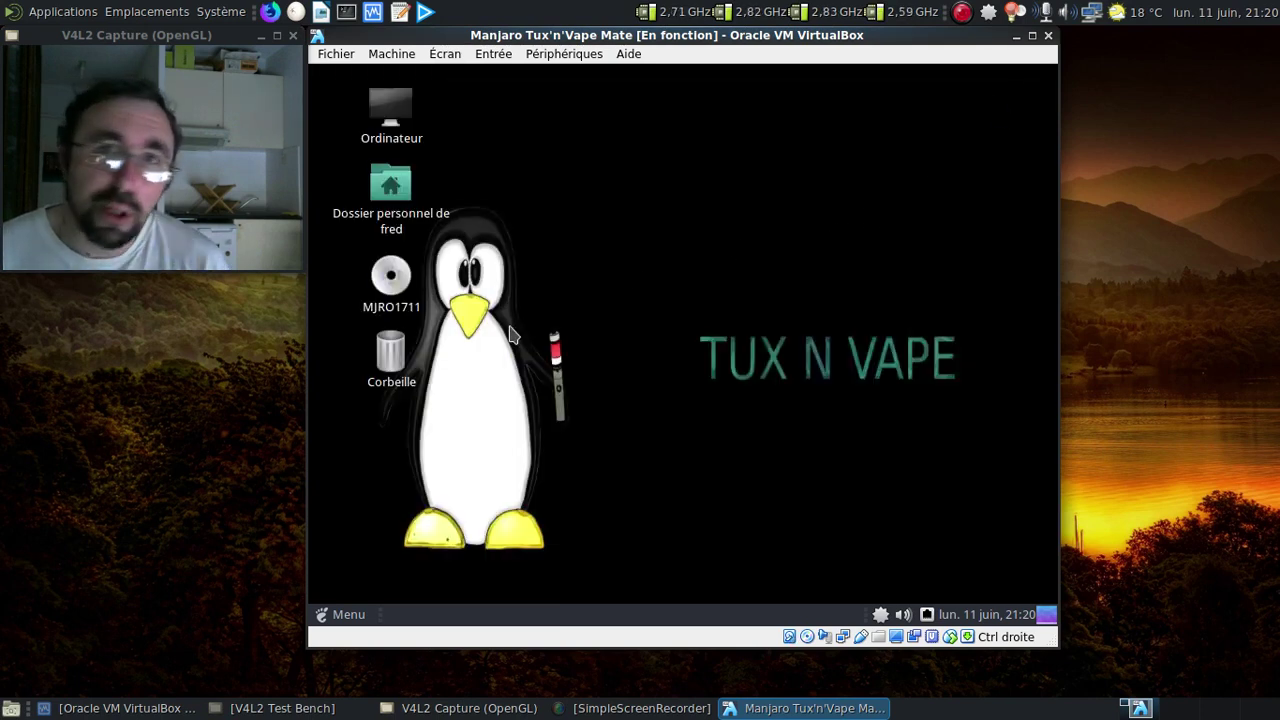
{"action": "left_click", "coordinate": [348, 617]}
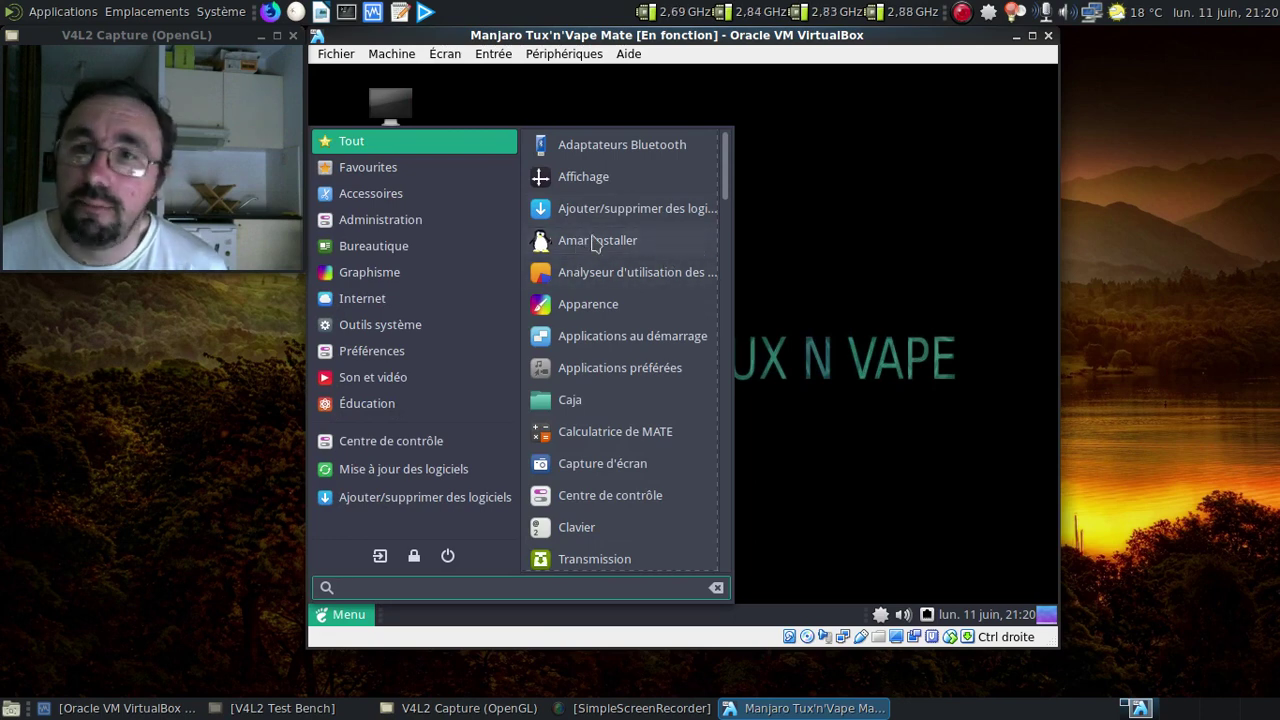
{"action": "left_click", "coordinate": [768, 286]}
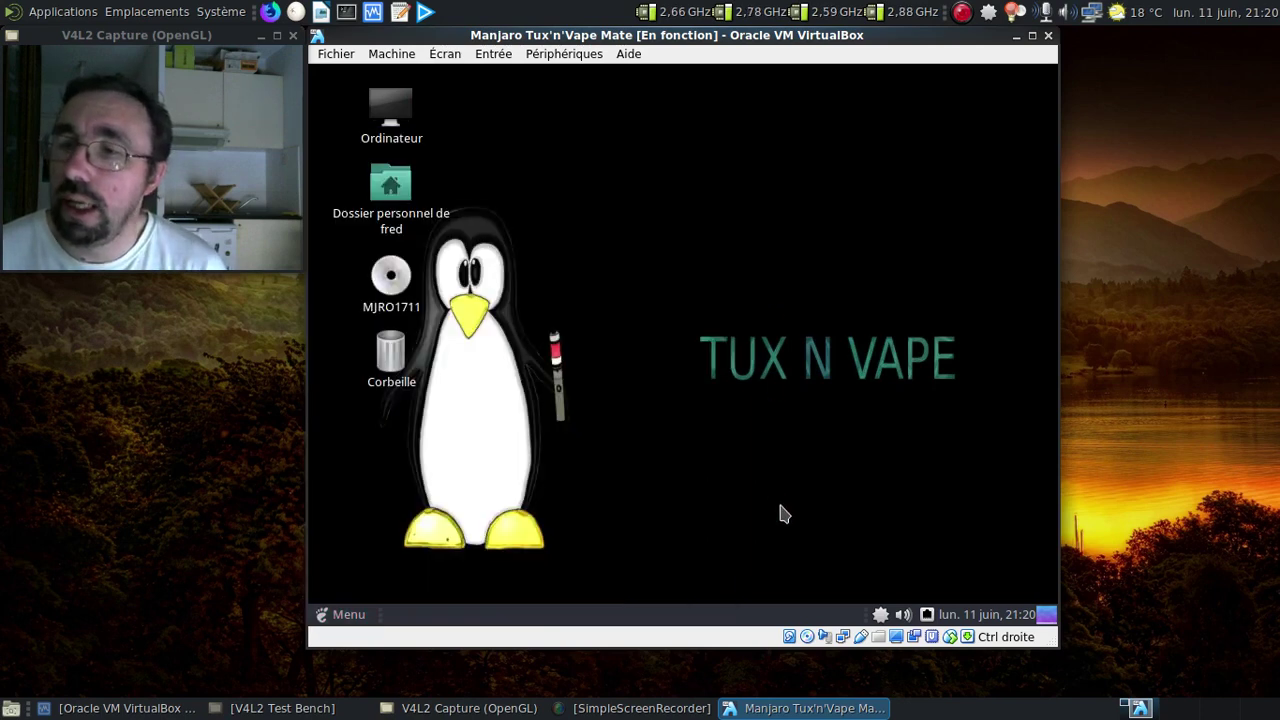
Open the guest's package manager and list all installed packages
{"action": "right_click", "coordinate": [880, 614]}
{"action": "left_click", "coordinate": [811, 560]}
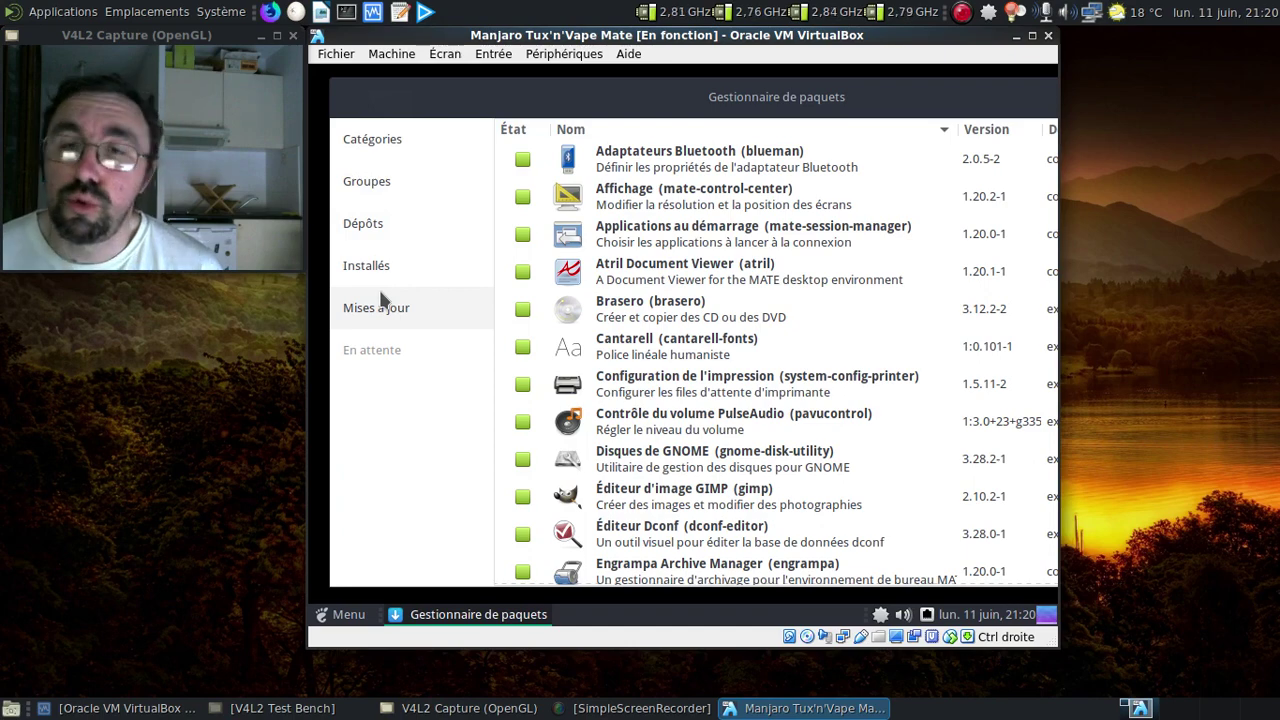
{"action": "left_click", "coordinate": [376, 276]}
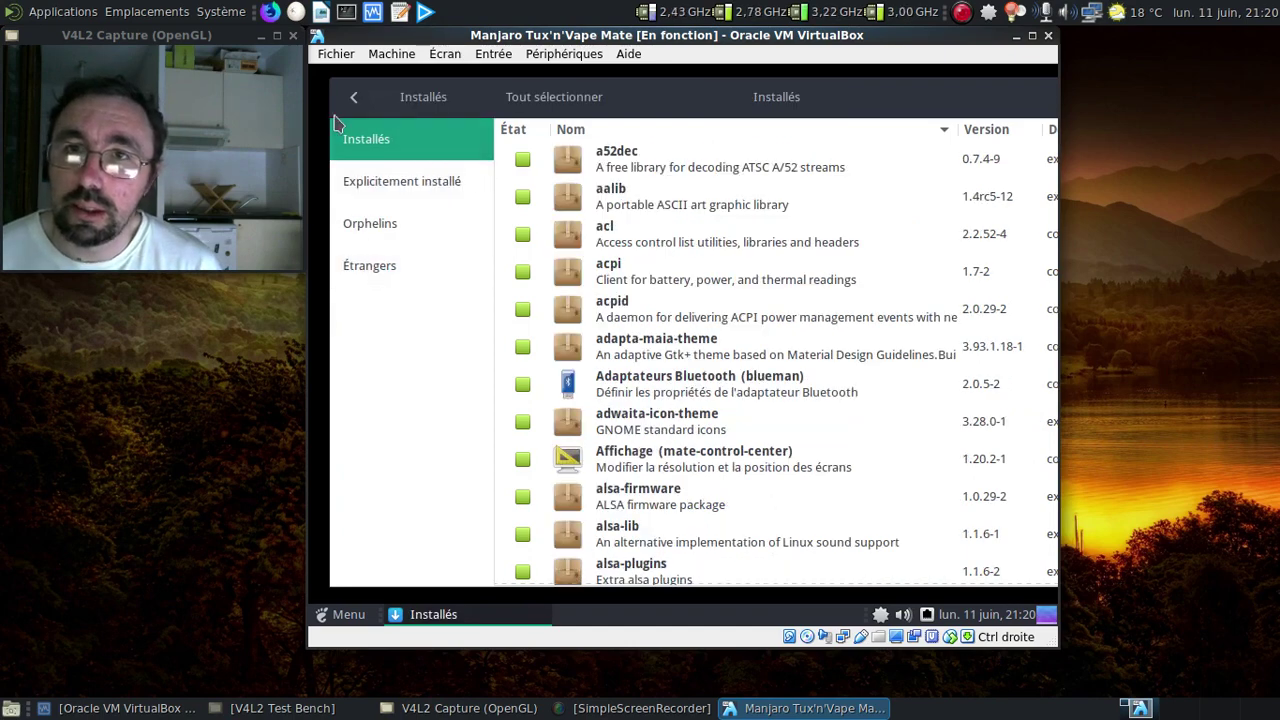
Switch to the repositories view and look through the packages offered by the AMAR repository
{"action": "left_click", "coordinate": [353, 97]}
{"action": "left_click", "coordinate": [381, 221]}
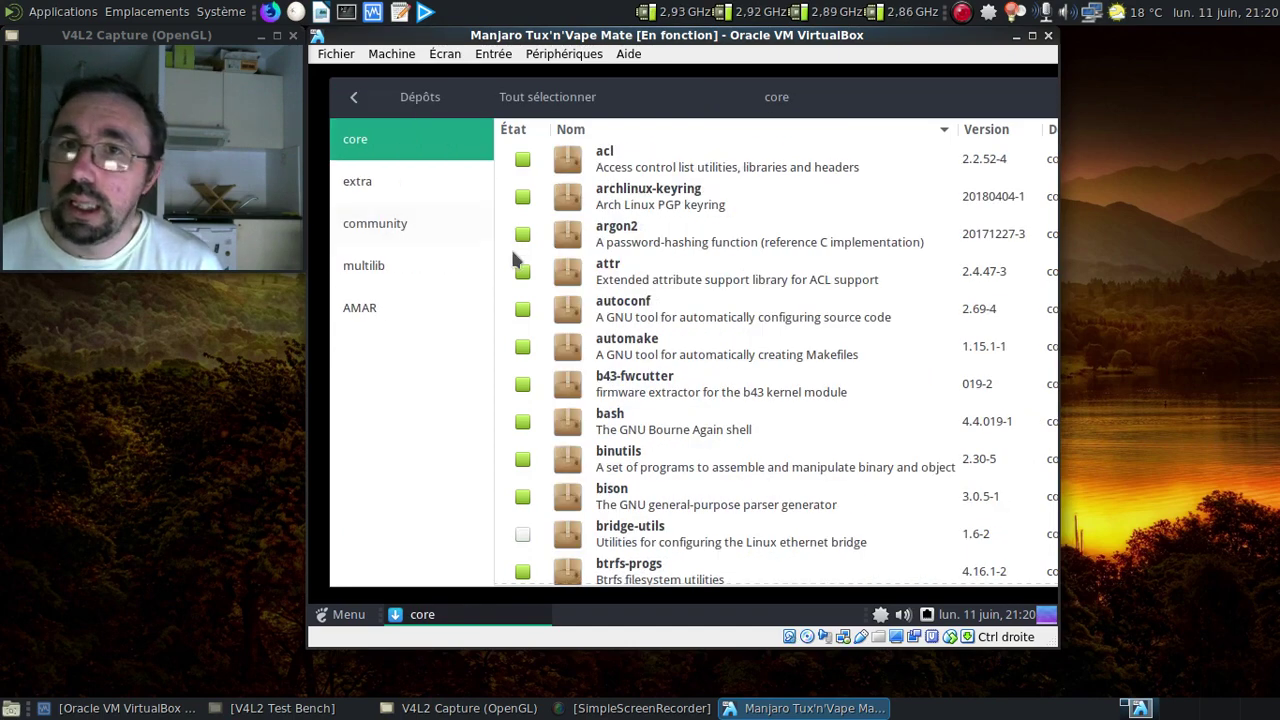
{"action": "left_click", "coordinate": [378, 306]}
{"action": "scroll", "coordinate": [750, 285], "scroll_direction": "down", "scroll_amount": 2}
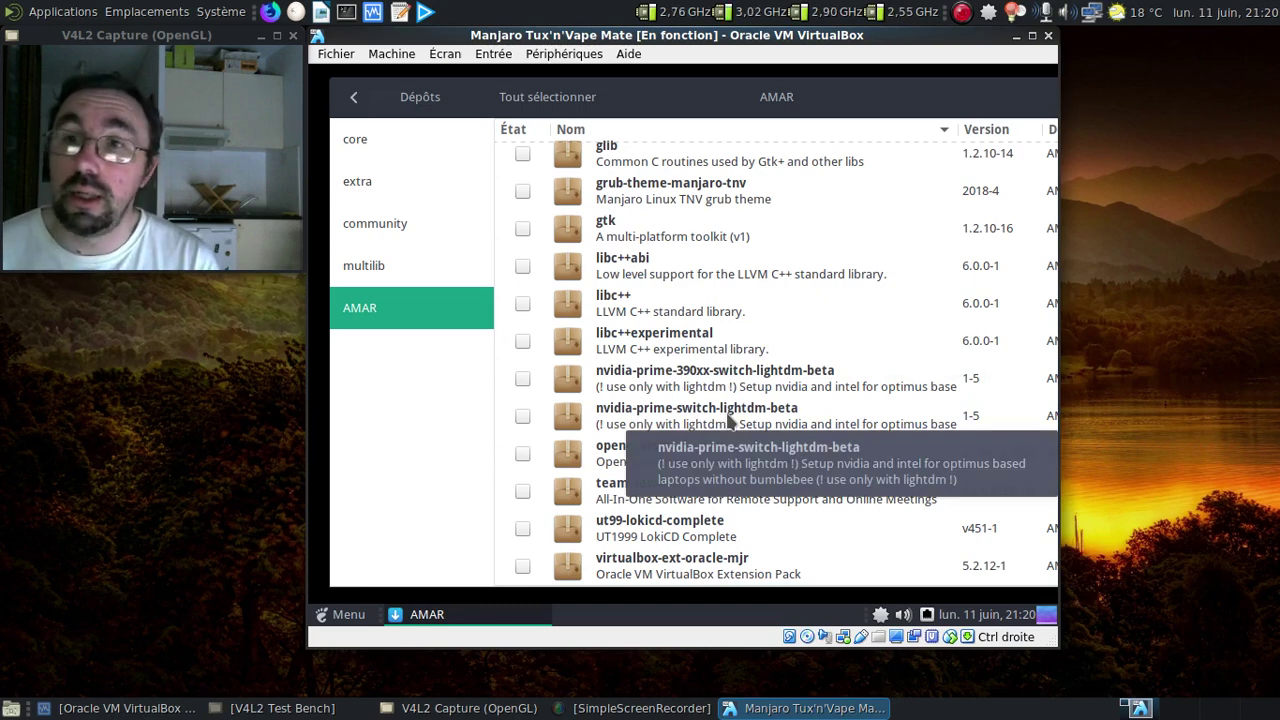
Show the details of the nvidia-prime-switch-lightdm-beta package and dismiss the two Manjaro settings manager notifications
{"action": "right_click", "coordinate": [677, 423]}
{"action": "left_click", "coordinate": [742, 539]}
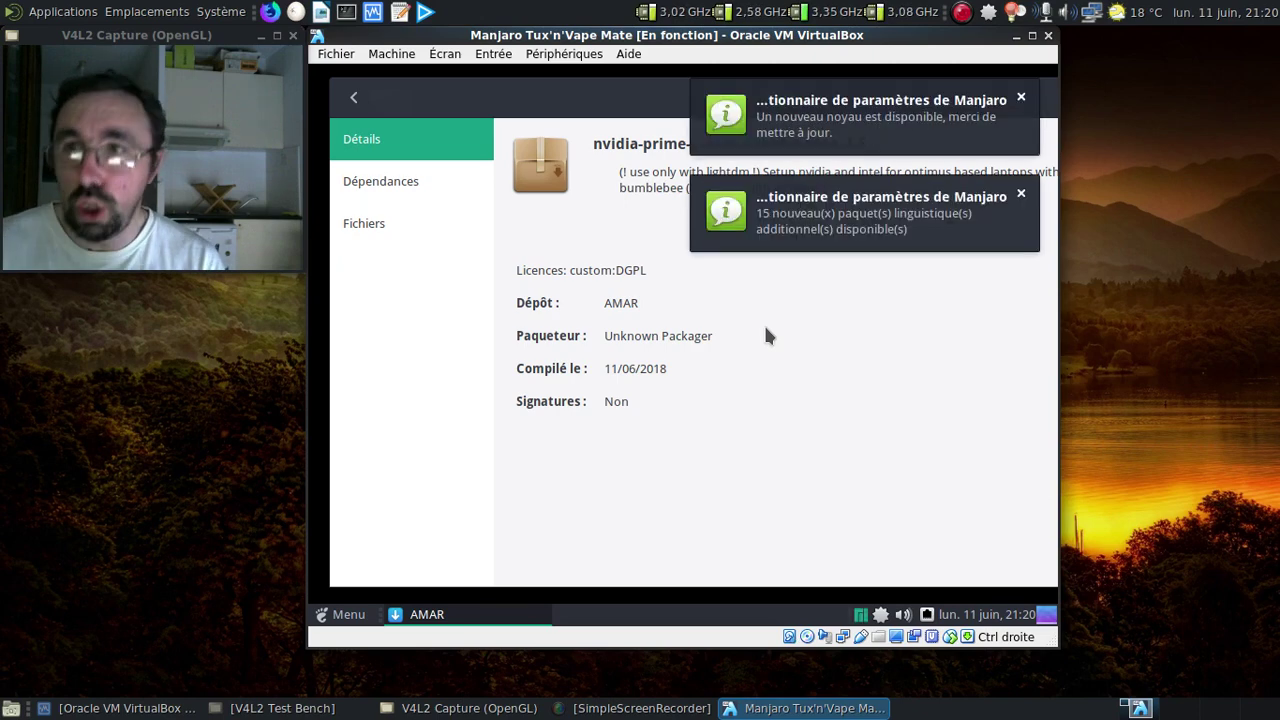
{"action": "left_click", "coordinate": [1021, 193]}
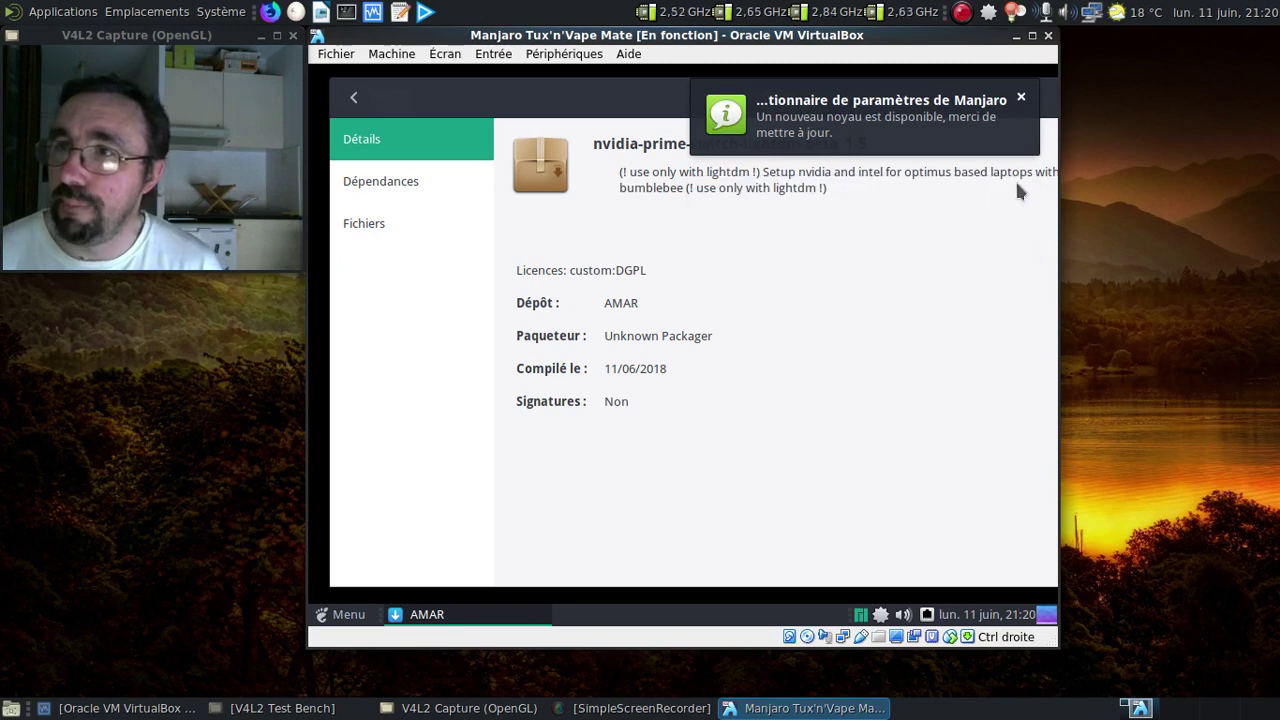
{"action": "left_click", "coordinate": [1021, 101]}
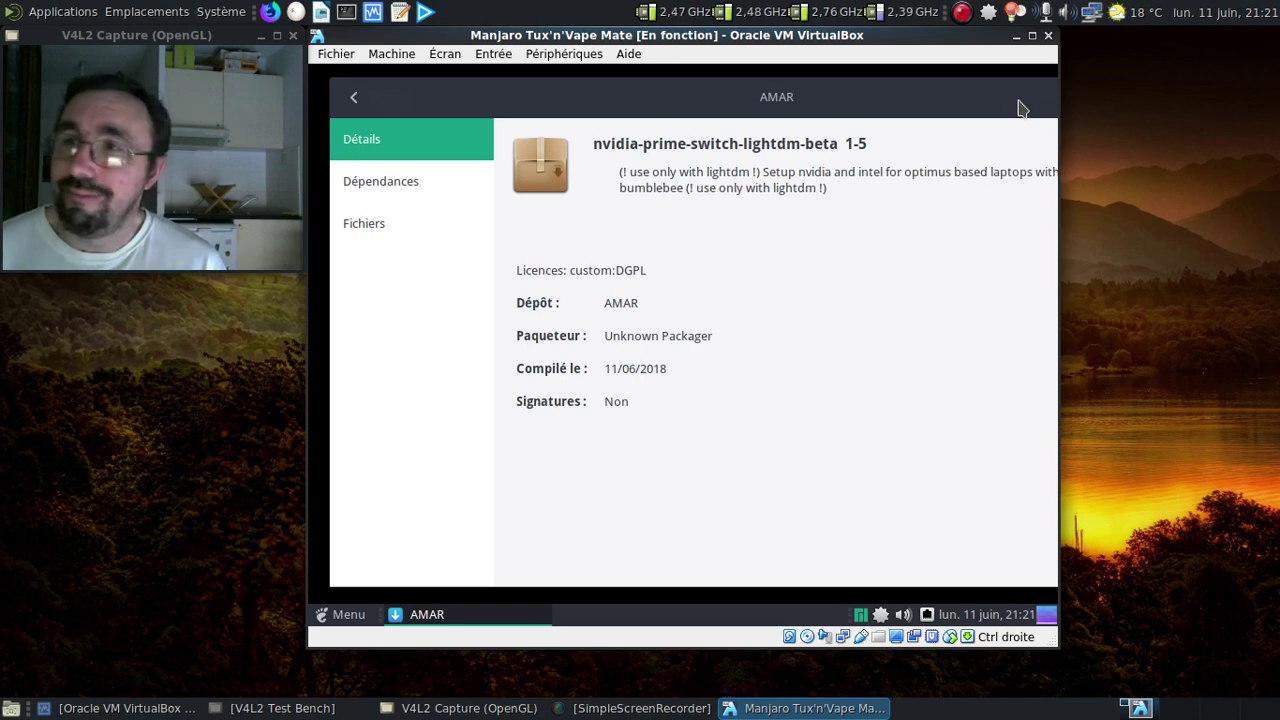
Shift the package manager window until its window controls are reachable on the desktop, and close it
{"action": "double_click", "coordinate": [856, 110]}
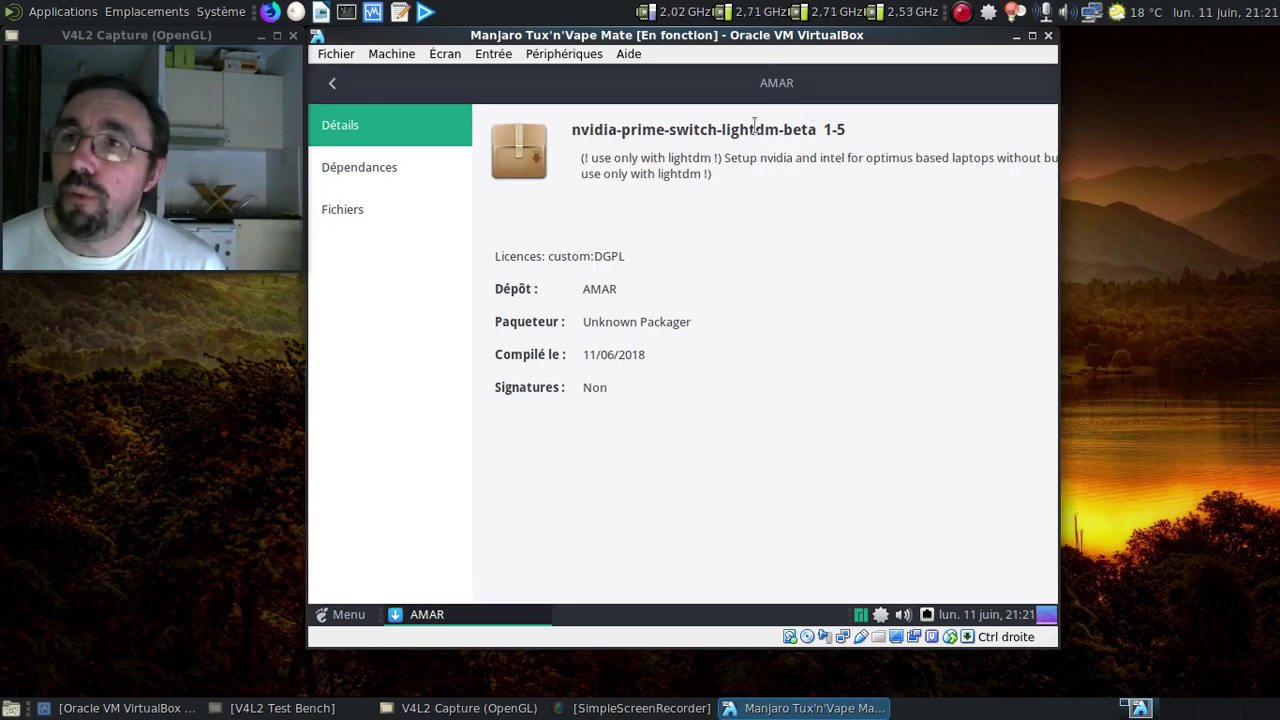
{"action": "double_click", "coordinate": [690, 98]}
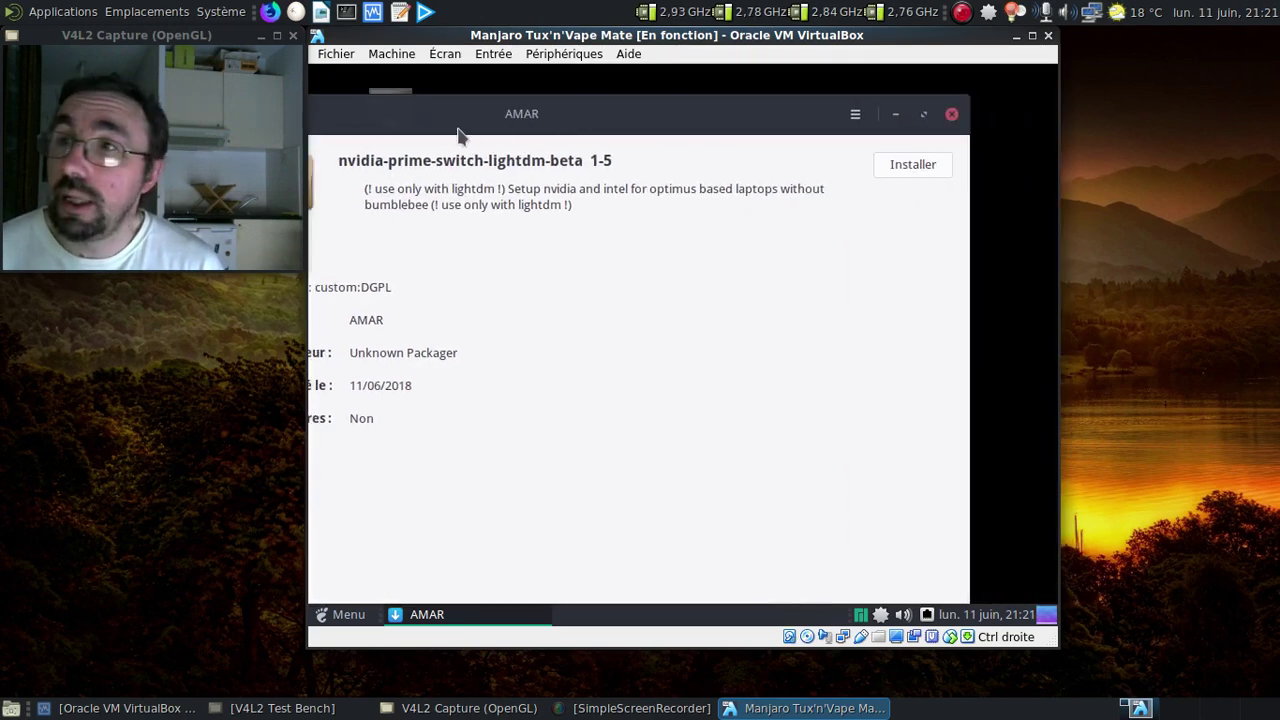
{"action": "left_click", "coordinate": [952, 114]}
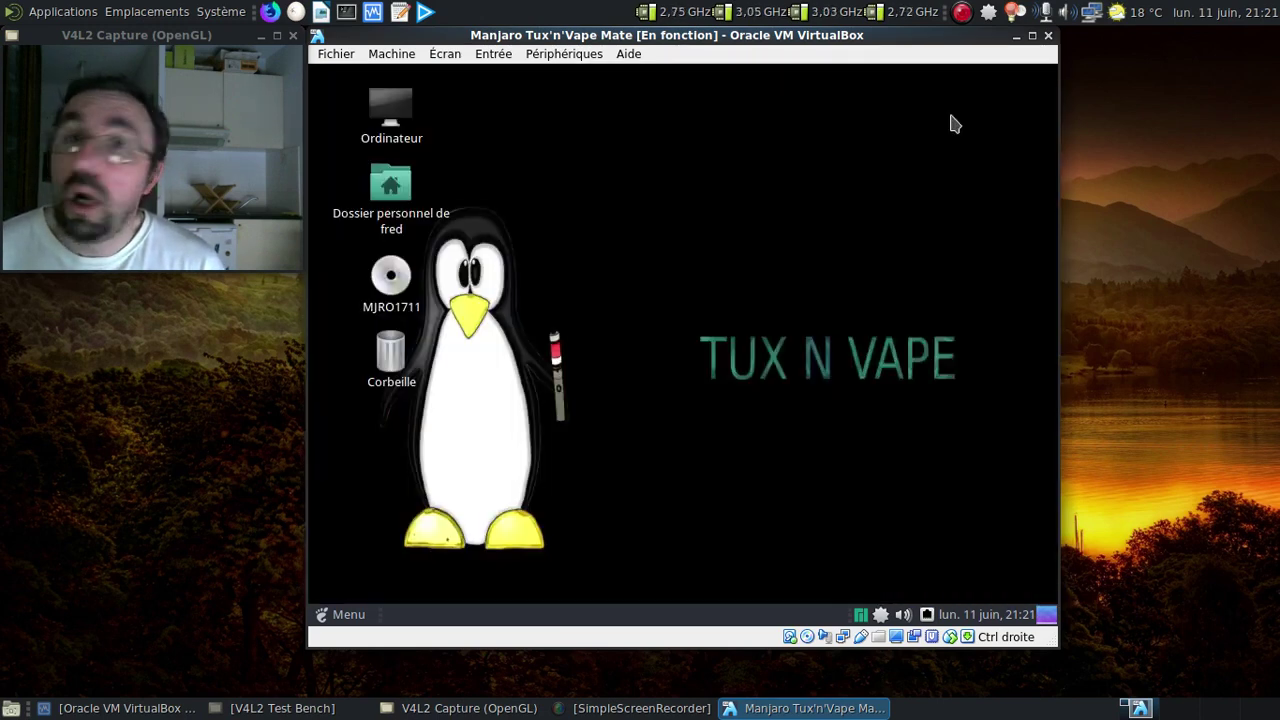
Search the guest's applications for "pav" and launch the PulseAudio volume control
{"action": "left_click", "coordinate": [347, 614]}
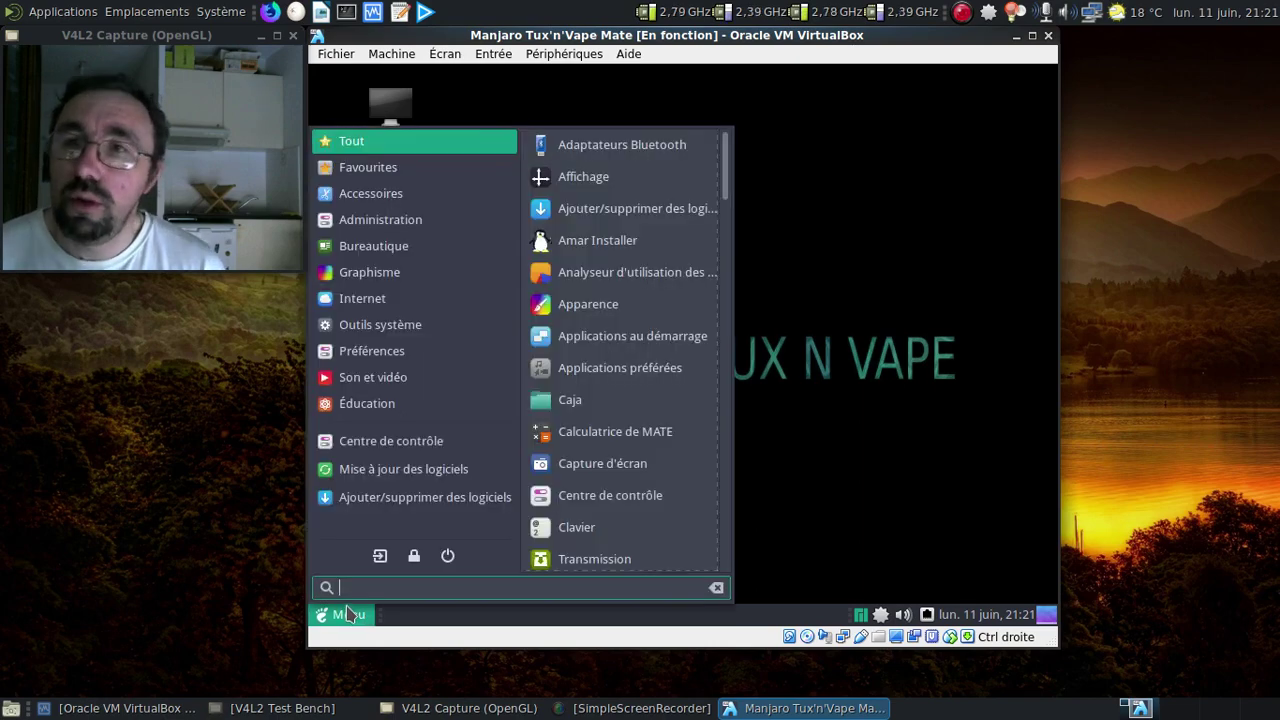
{"action": "type", "text": "gp"}
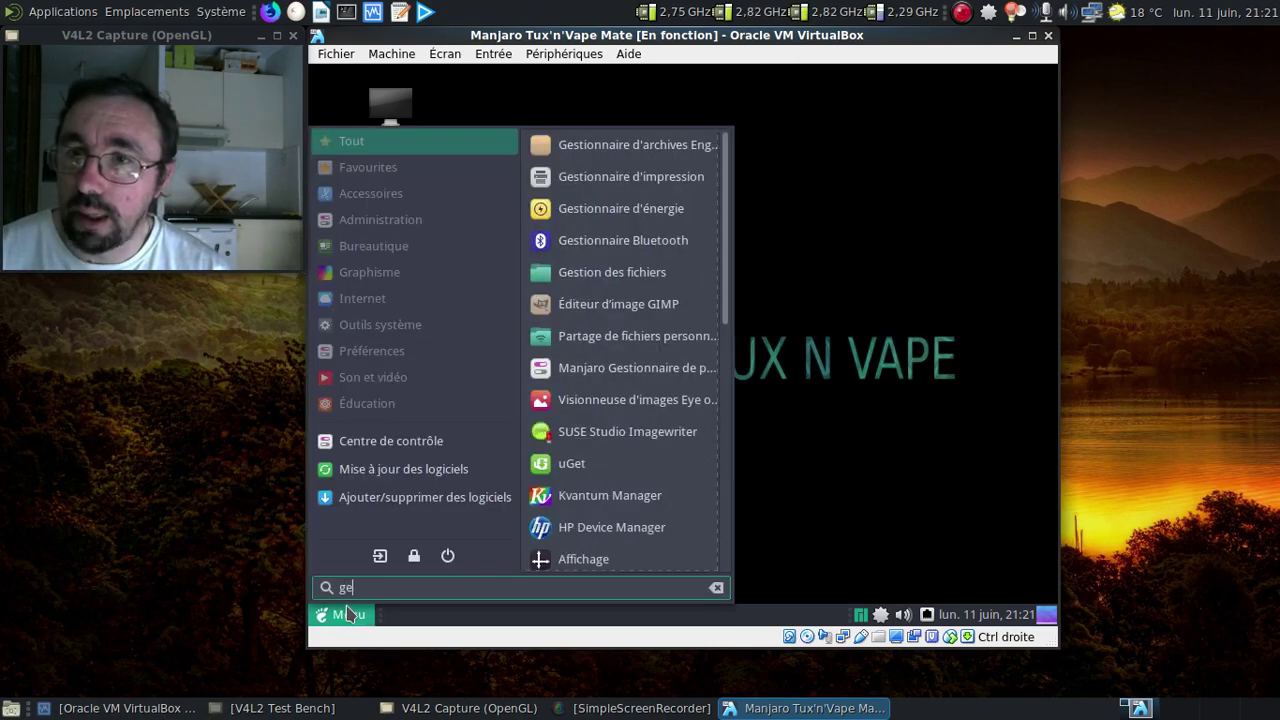
{"action": "key", "text": "BackSpace"}
{"action": "key", "text": "BackSpace"}
{"action": "type", "text": "pacu"}
{"action": "key", "text": "BackSpace"}
{"action": "type", "text": "u"}
{"action": "key", "text": "BackSpace"}
{"action": "key", "text": "BackSpace"}
{"action": "type", "text": "v"}
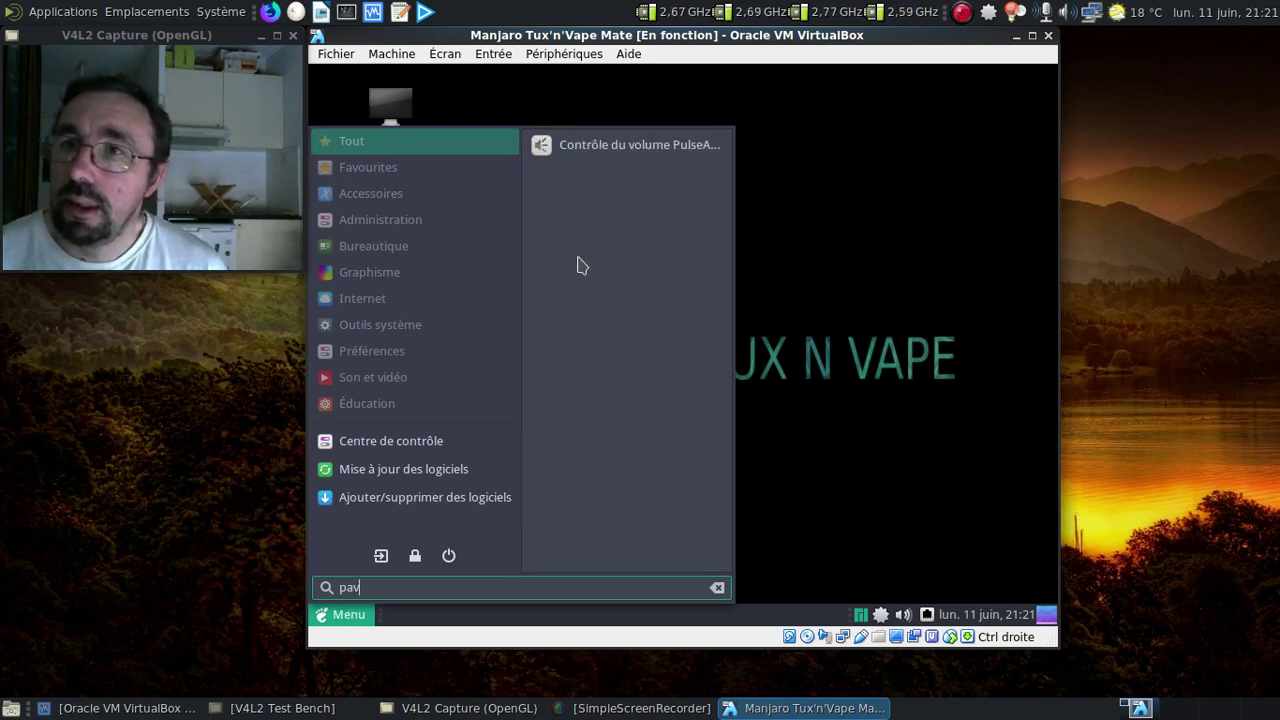
{"action": "left_click", "coordinate": [626, 150]}
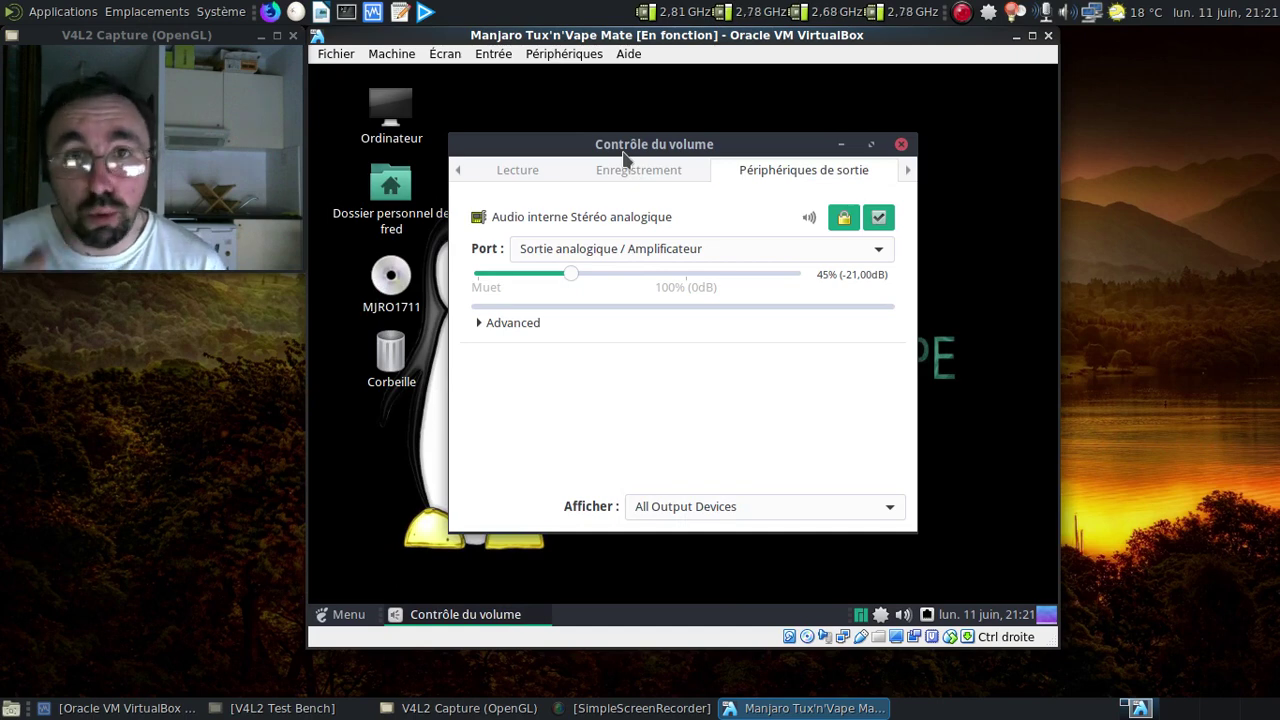
Open the sound preferences beside the PulseAudio volume control to compare the two tools, and close both windows
{"action": "right_click", "coordinate": [903, 615]}
{"action": "left_click", "coordinate": [975, 589]}
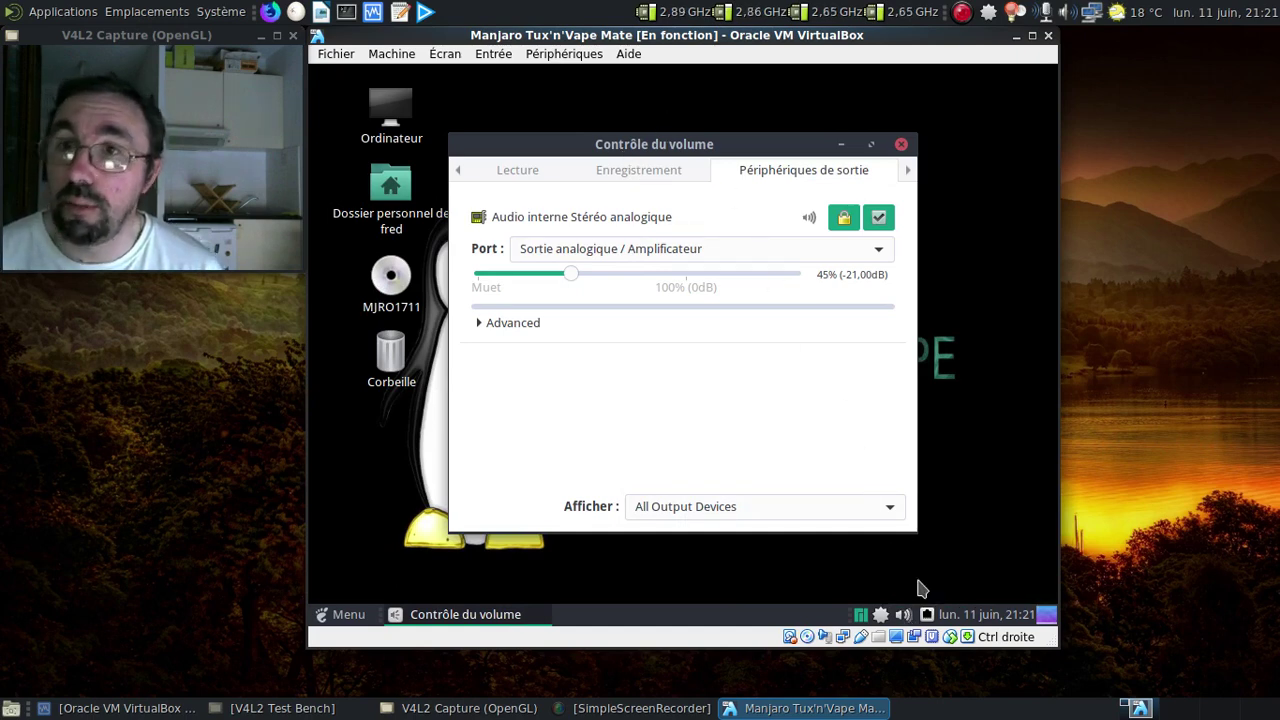
{"action": "left_click_drag", "start_coordinate": [627, 158], "coordinate": [618, 294]}
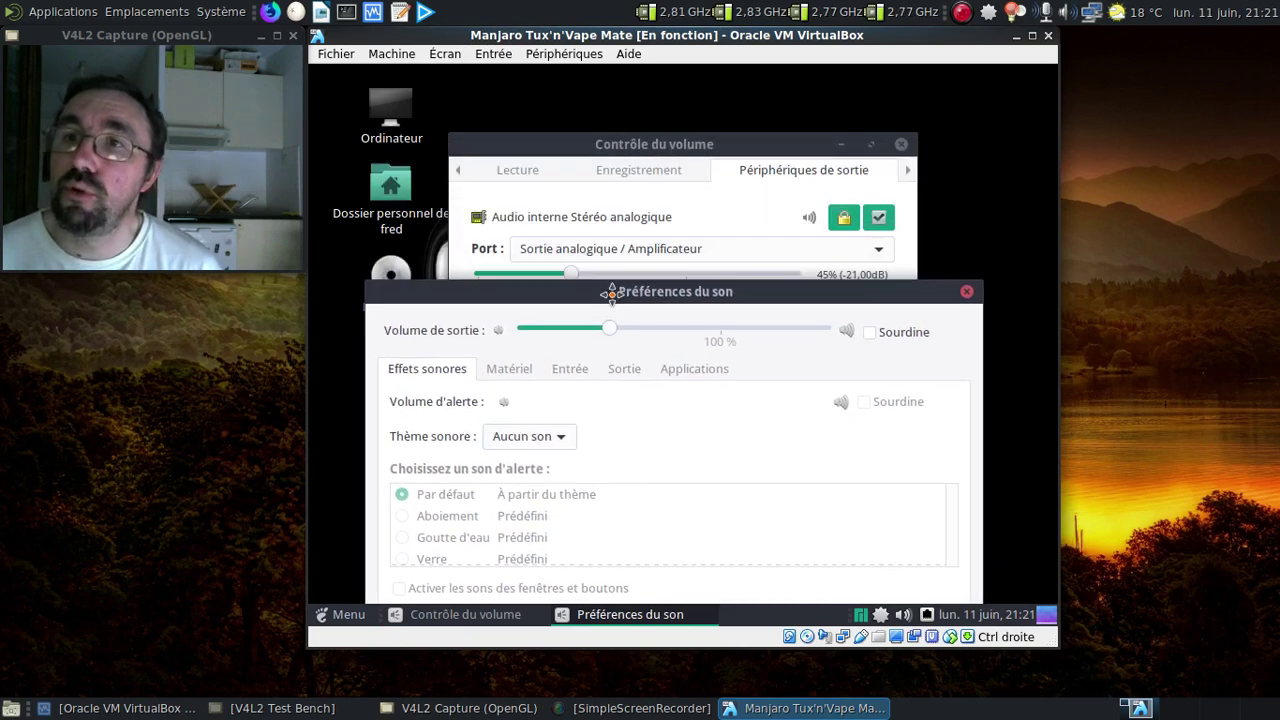
{"action": "left_click", "coordinate": [662, 146]}
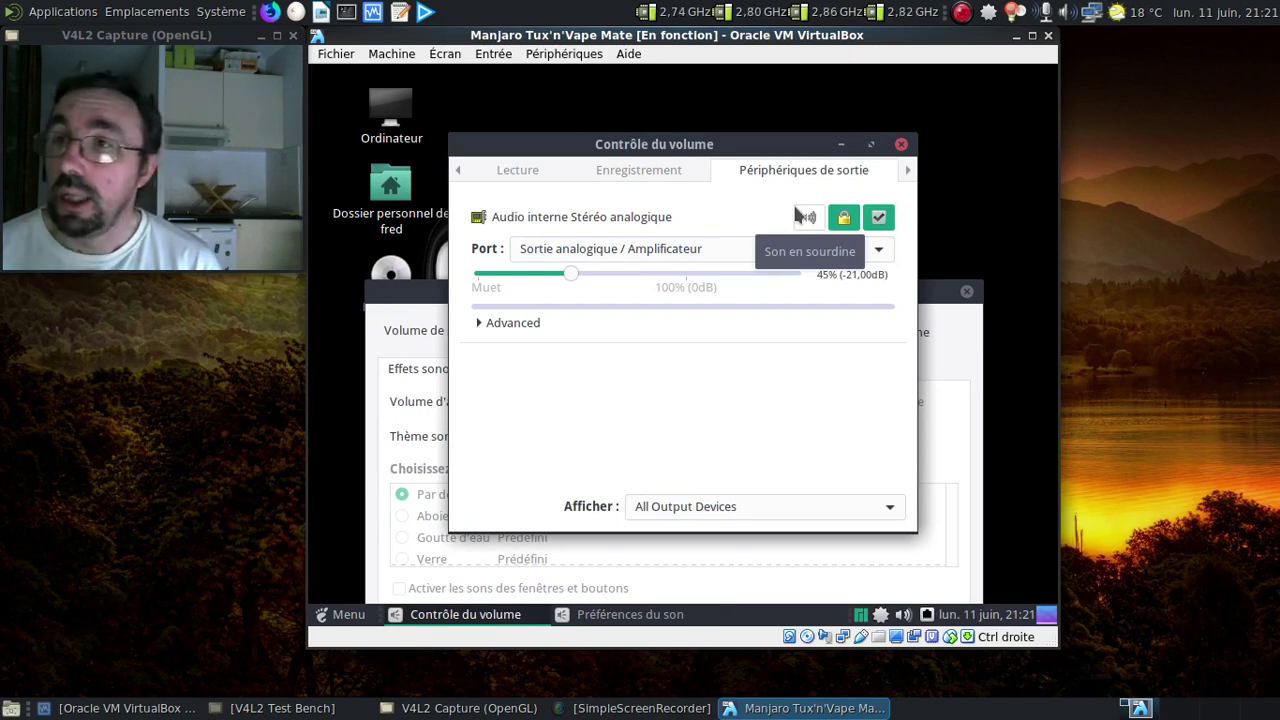
{"action": "left_click", "coordinate": [901, 144]}
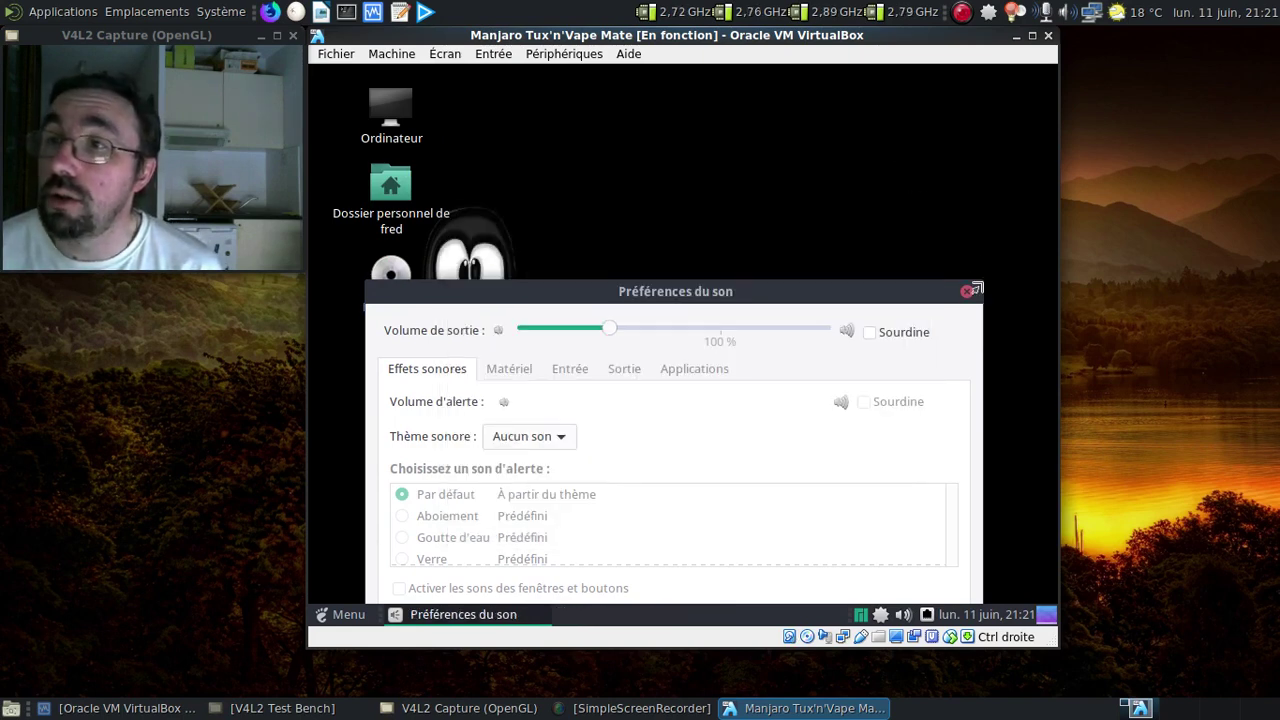
{"action": "left_click", "coordinate": [966, 292]}
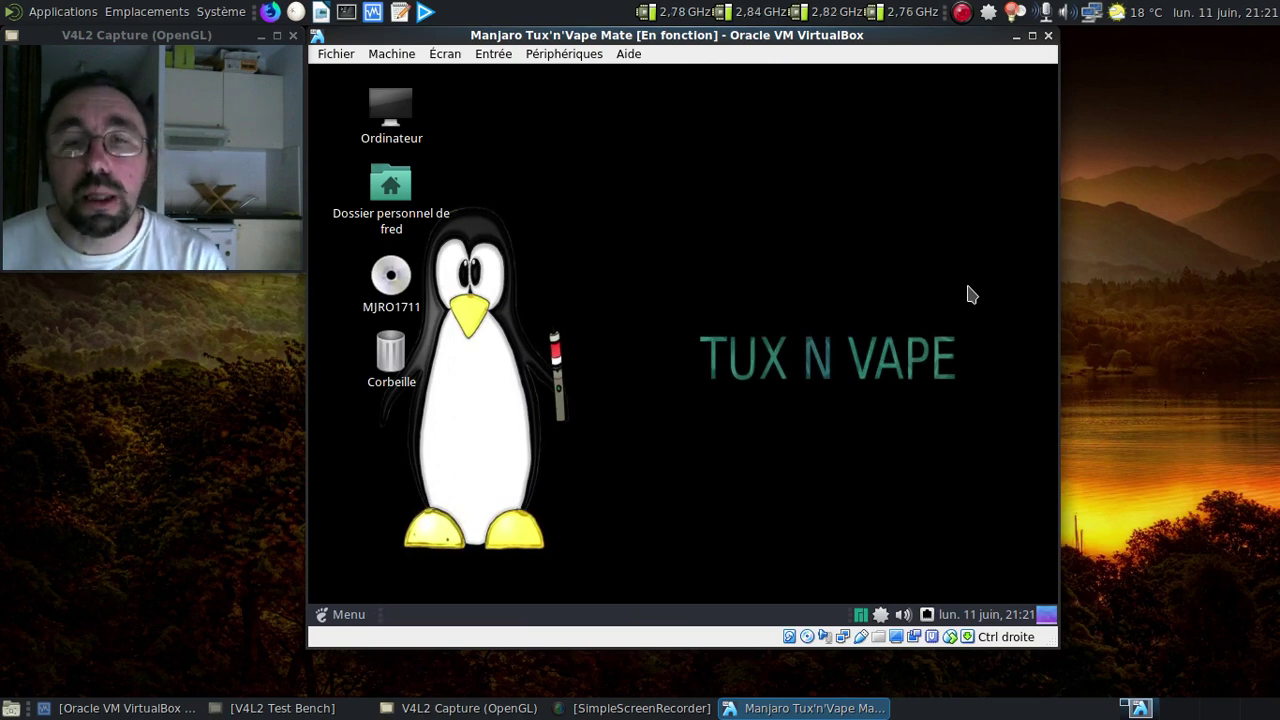